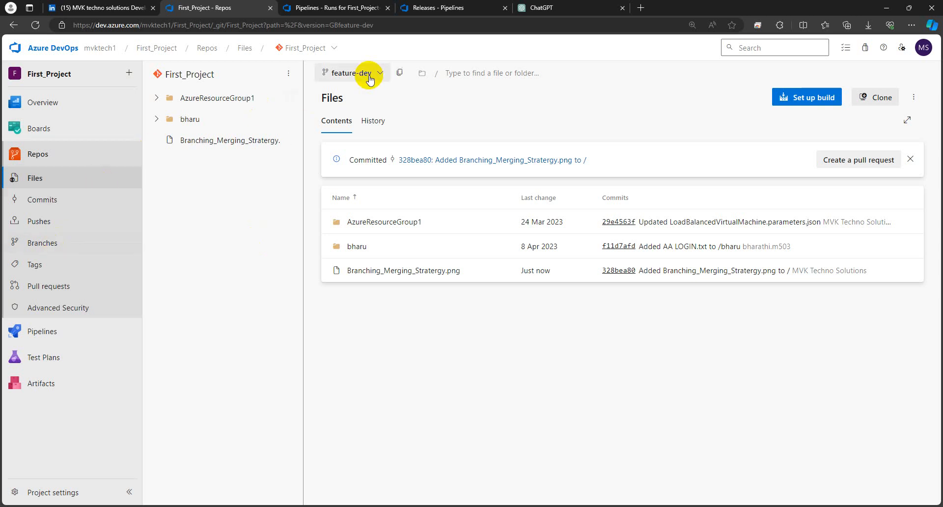
- Switch to the Paint diagram and examine the develop branch and the Dev target environment
{"action": "mouse_move", "coordinate": [211, 506]}
{"action": "left_click", "coordinate": [200, 471]}
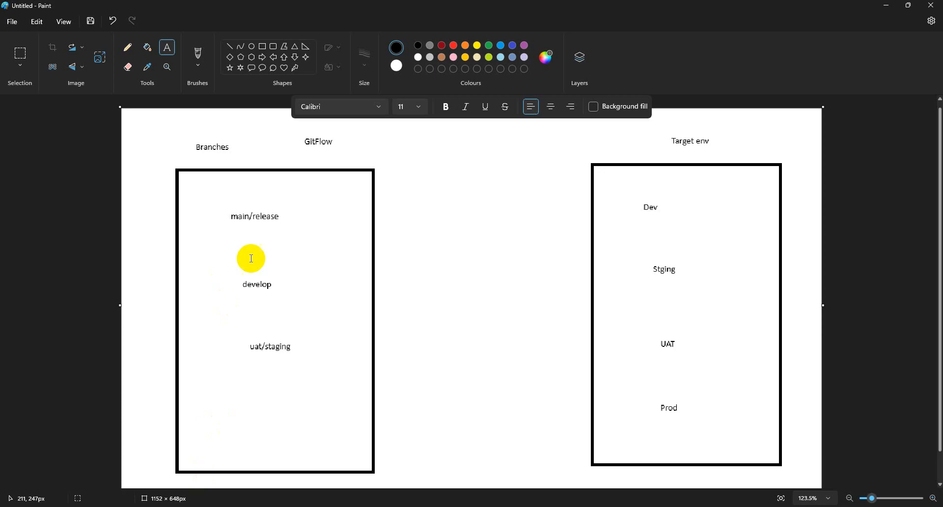
{"action": "mouse_move", "coordinate": [276, 285]}
{"action": "left_mouse_down"}
{"action": "mouse_move", "coordinate": [230, 290]}
{"action": "mouse_move", "coordinate": [230, 282]}
{"action": "left_mouse_up"}
{"action": "left_click", "coordinate": [252, 310]}
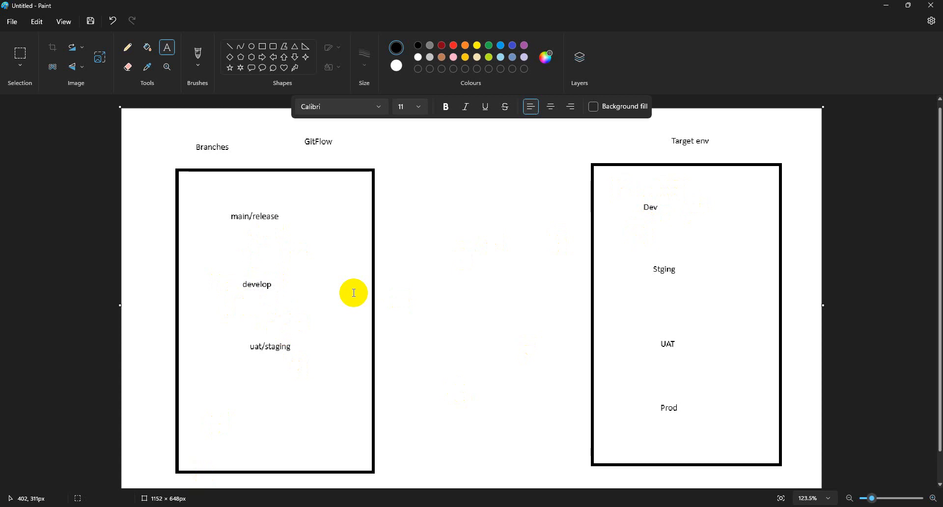
{"action": "left_click_drag", "start_coordinate": [229, 275], "coordinate": [289, 303]}
{"action": "left_click", "coordinate": [465, 252]}
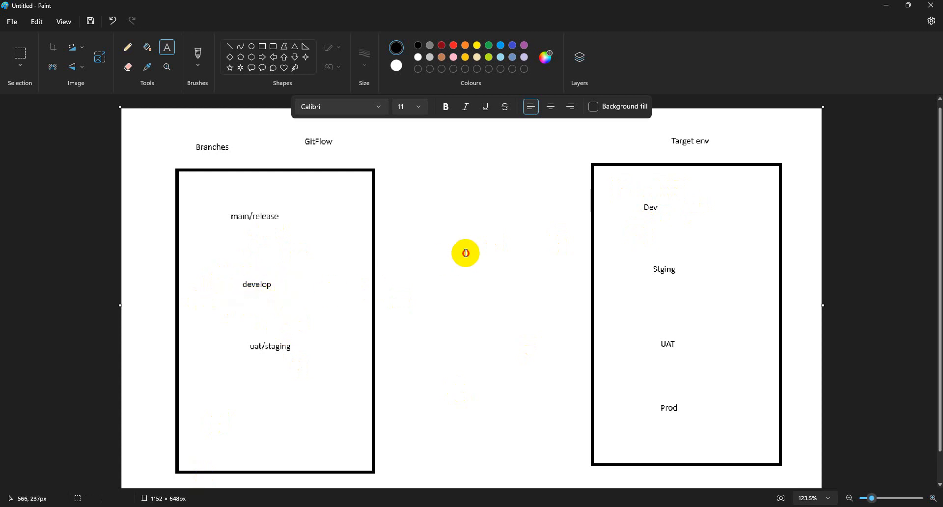
{"action": "left_click_drag", "start_coordinate": [636, 202], "coordinate": [708, 221]}
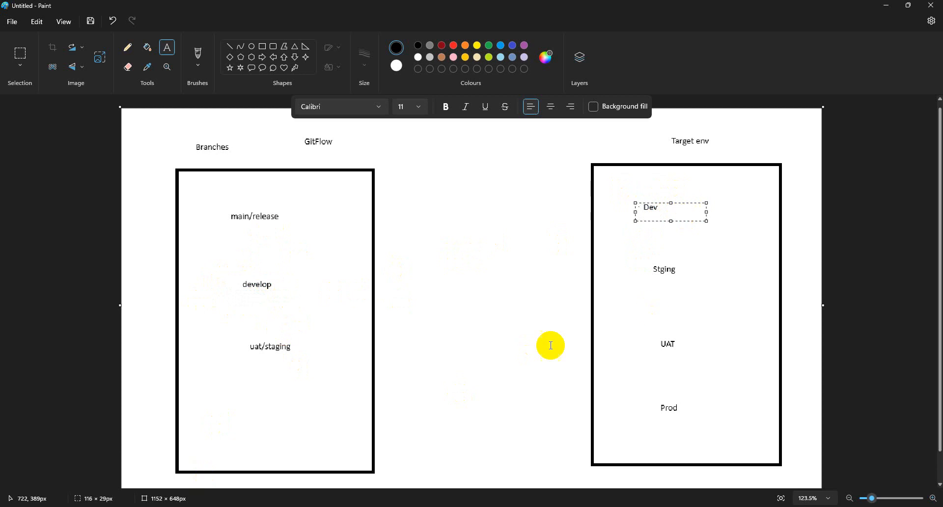
{"action": "left_click", "coordinate": [442, 296]}
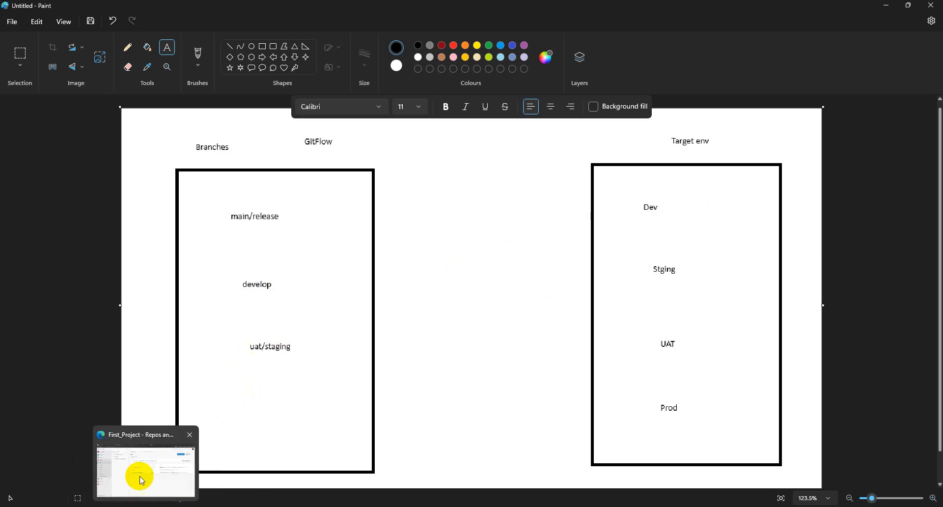
- Switch back to Azure DevOps and create a pull request titled "change" from feature-dev into main
{"action": "left_click", "coordinate": [137, 476]}
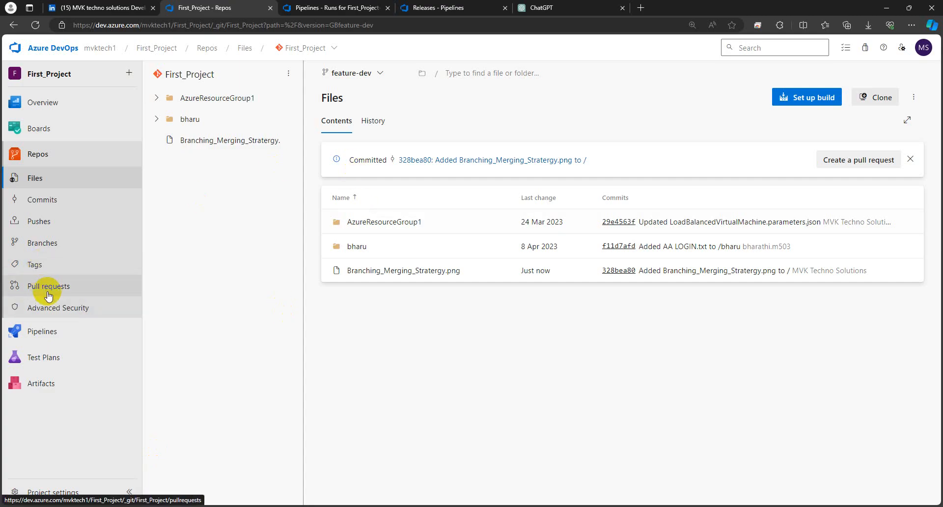
{"action": "left_click", "coordinate": [850, 163]}
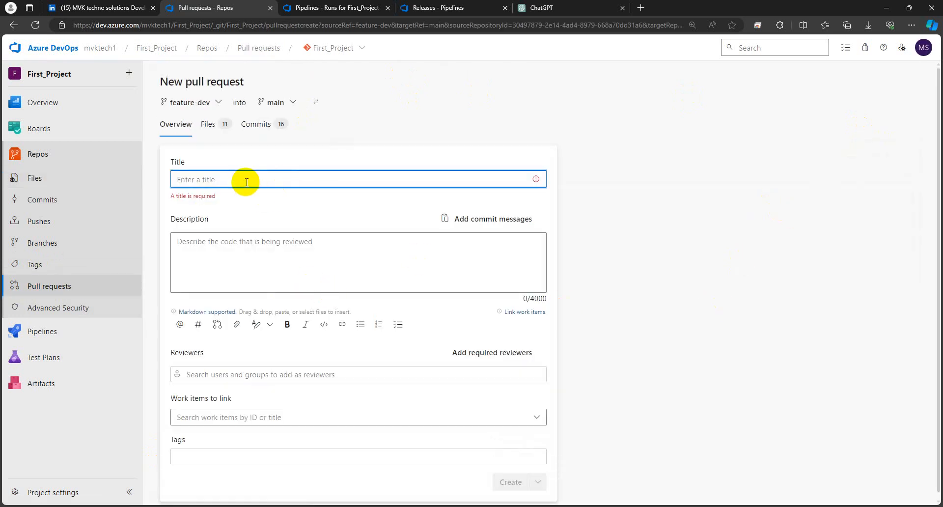
{"action": "type", "text": "chan"}
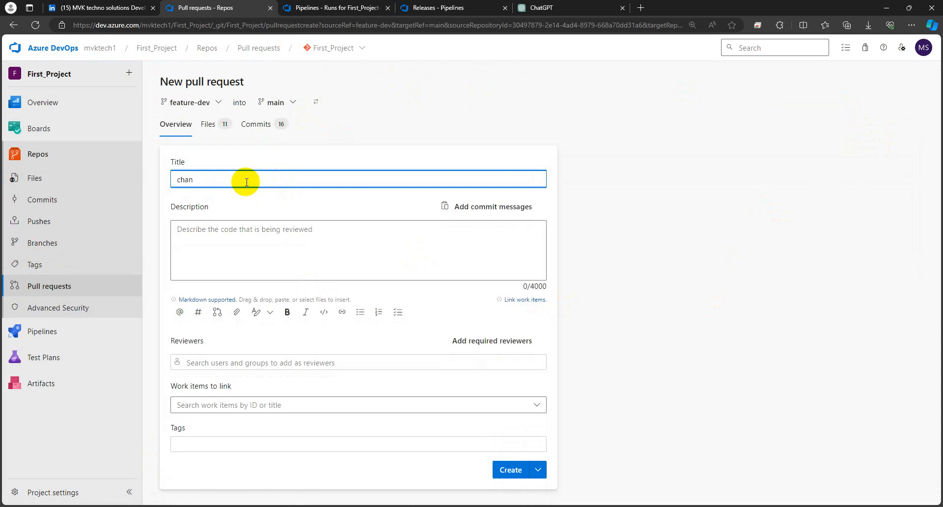
{"action": "type", "text": "ge"}
{"action": "left_click", "coordinate": [878, 201]}
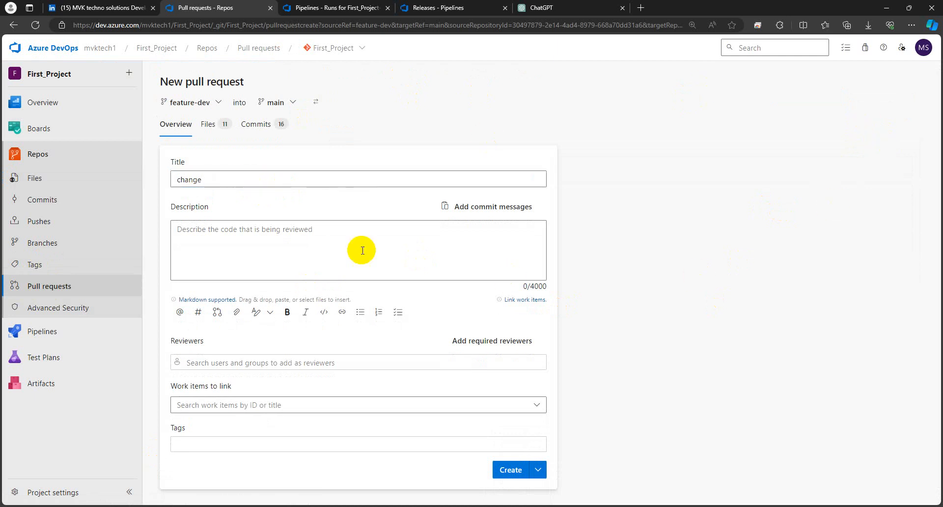
{"action": "left_click", "coordinate": [511, 470]}
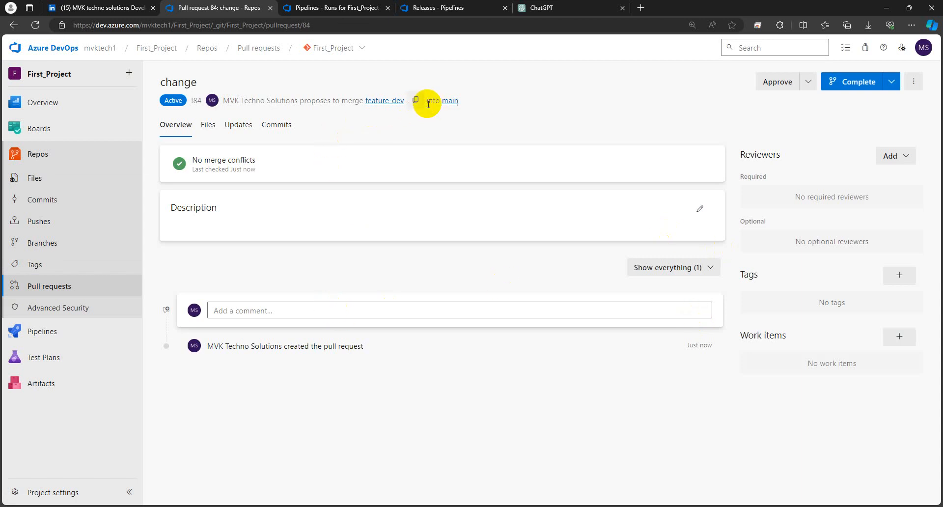
- Change the pull request's target branch to Development
{"action": "left_click", "coordinate": [914, 82]}
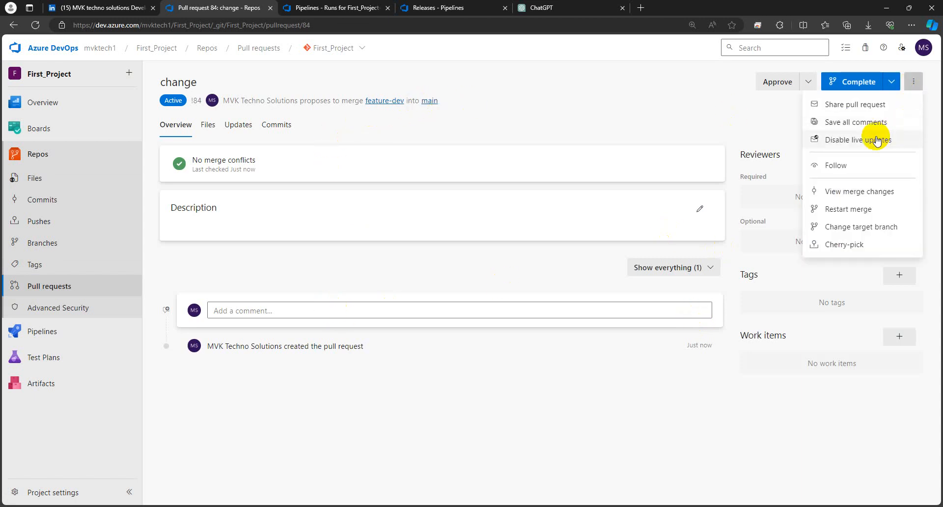
{"action": "left_click", "coordinate": [671, 125]}
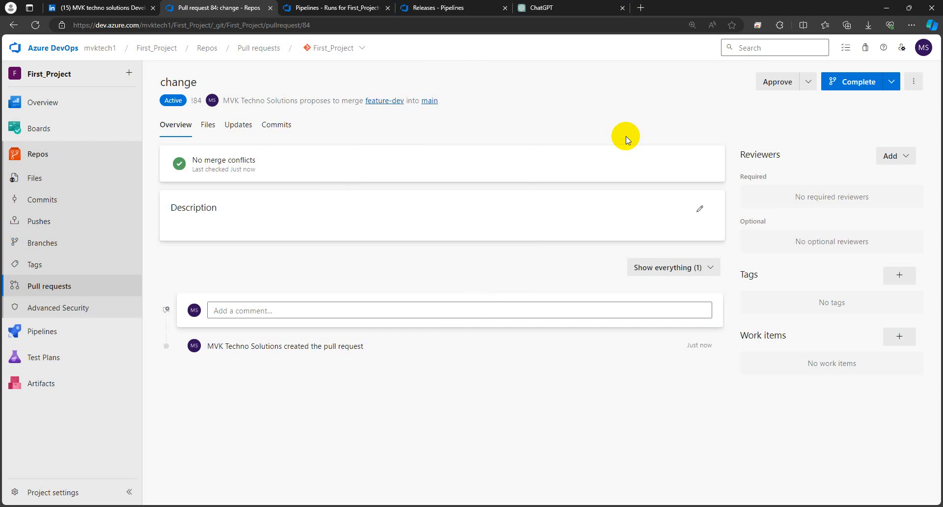
{"action": "left_click", "coordinate": [916, 83]}
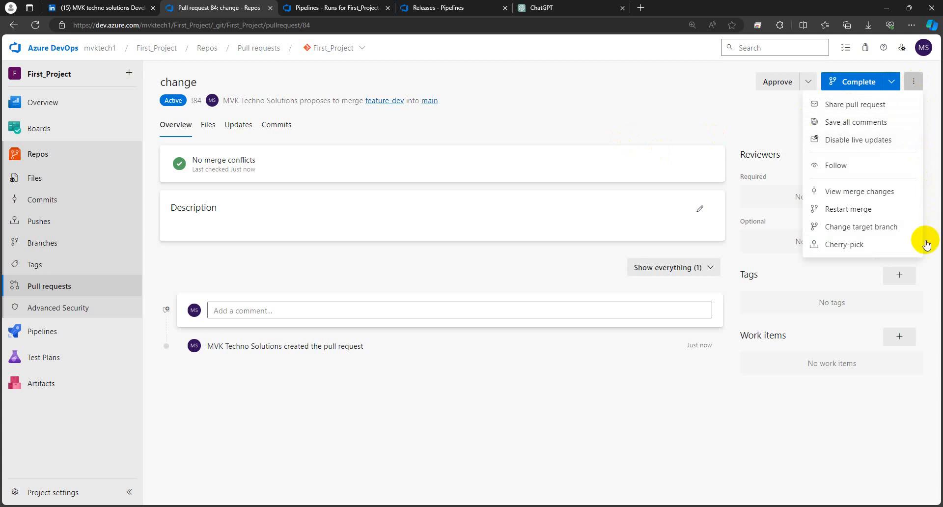
{"action": "left_click", "coordinate": [863, 228]}
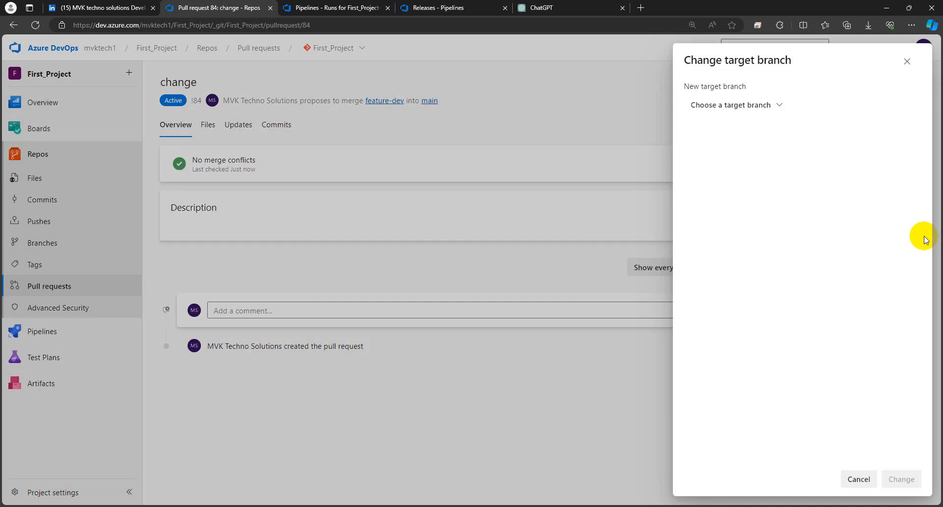
{"action": "left_click", "coordinate": [770, 104]}
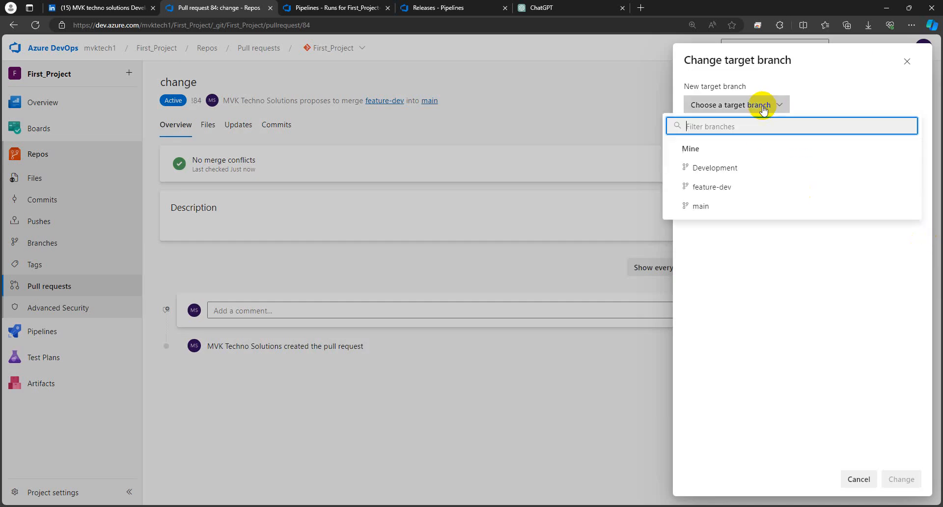
{"action": "left_click", "coordinate": [716, 170]}
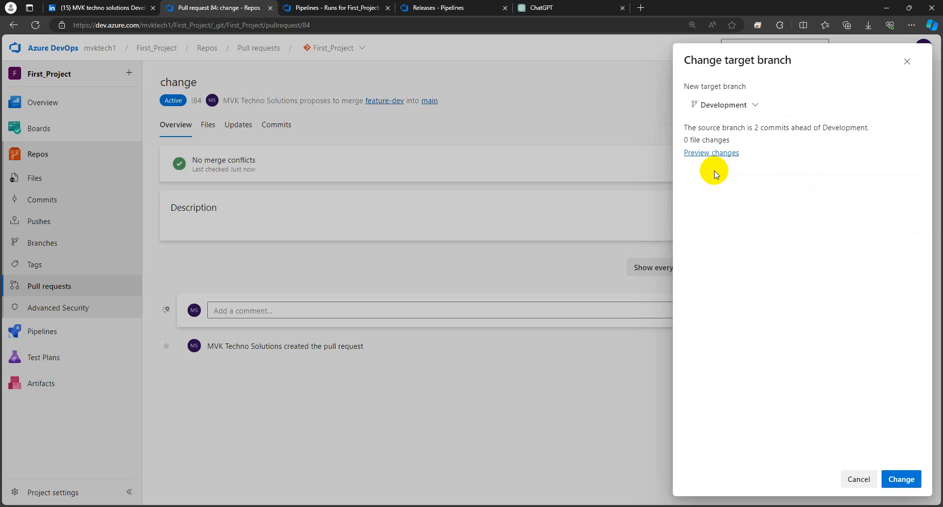
{"action": "left_click", "coordinate": [905, 479]}
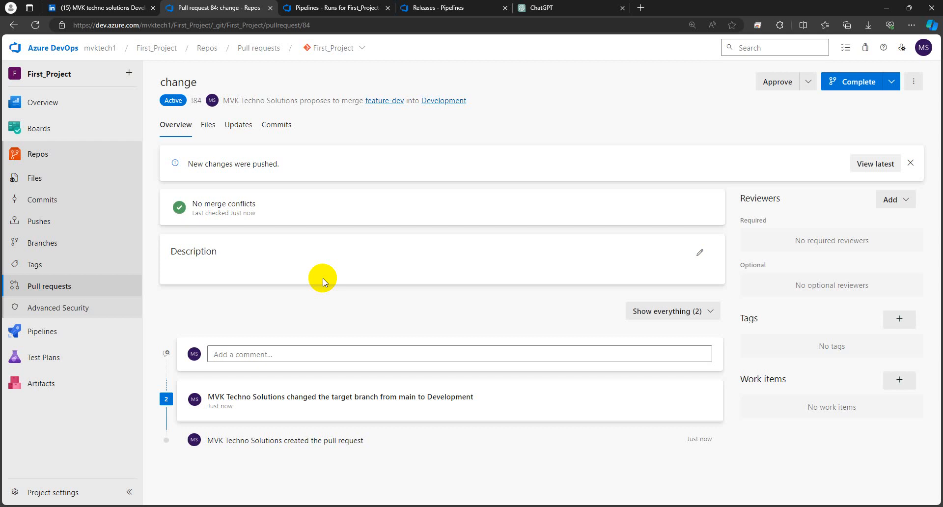
- Complete the pull request with a Merge (no fast forward), deleting feature-dev after merging
{"action": "left_click", "coordinate": [835, 79]}
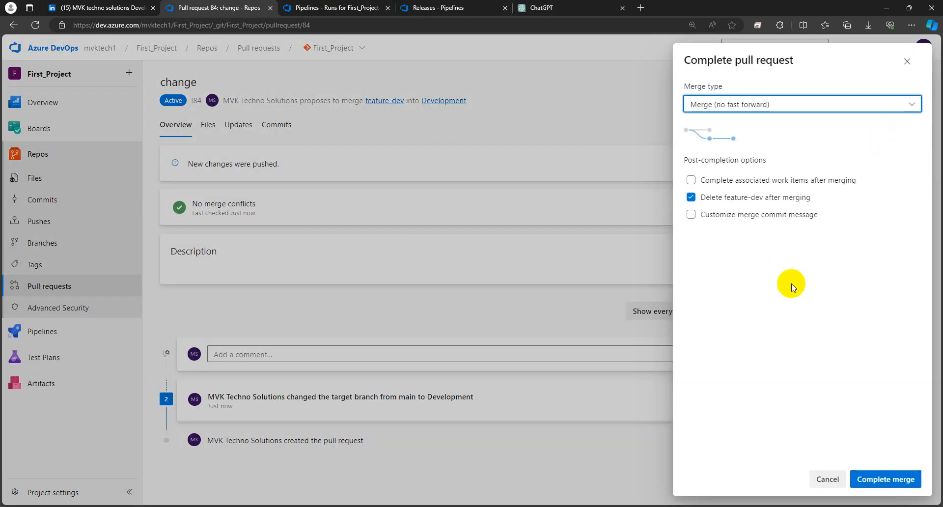
{"action": "left_click", "coordinate": [880, 479]}
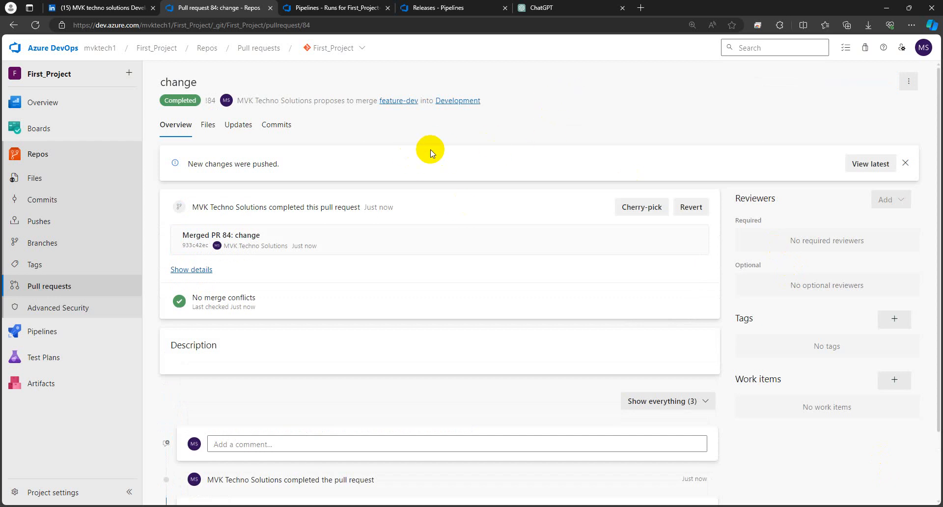
- Switch the repository files to the Development branch and examine its commit history
{"action": "left_click", "coordinate": [63, 178]}
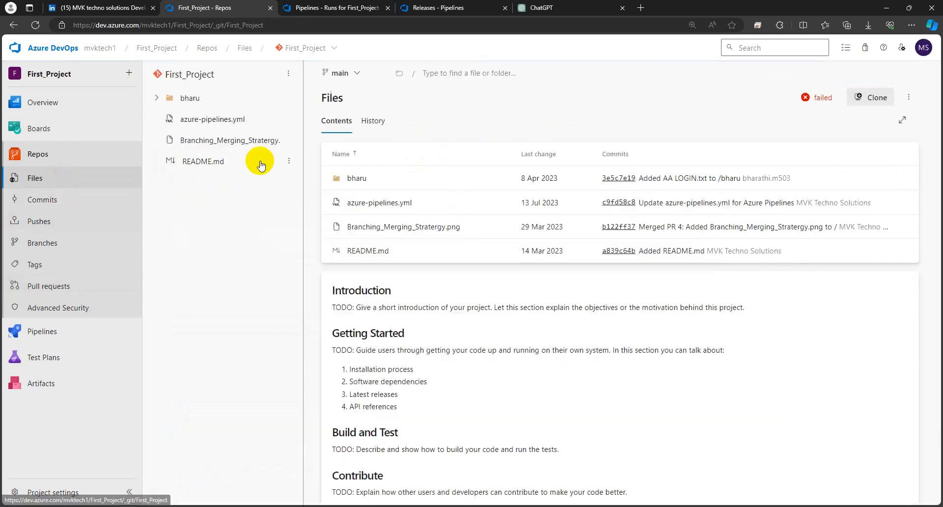
{"action": "left_click", "coordinate": [339, 73]}
{"action": "left_click", "coordinate": [365, 160]}
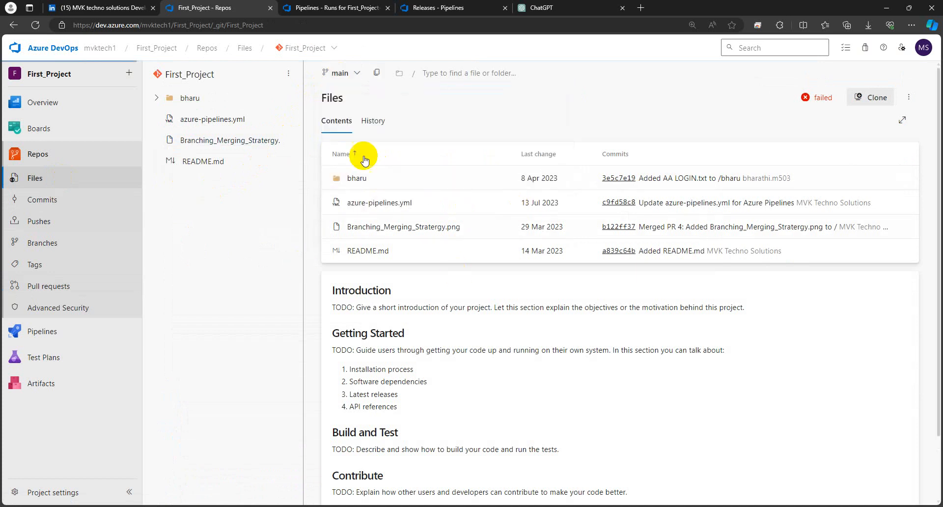
{"action": "left_click", "coordinate": [73, 201]}
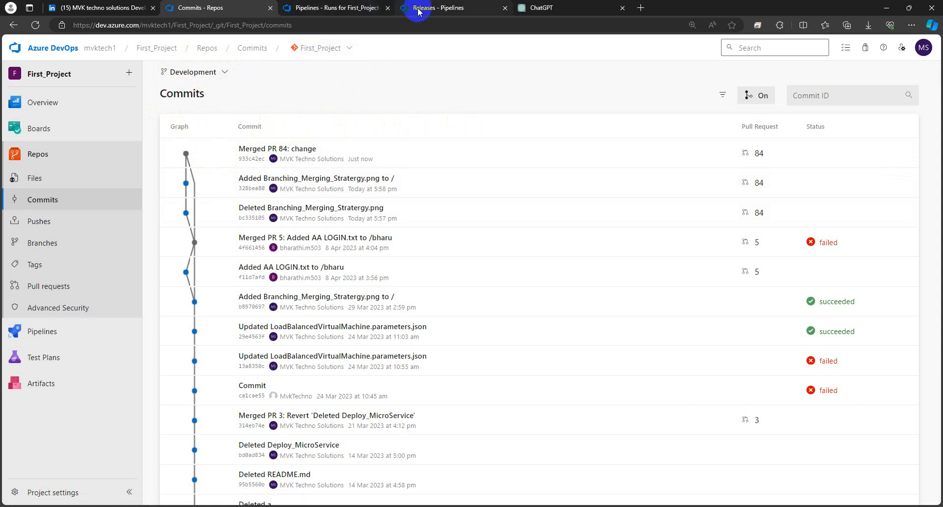
- Switch to Paint and draw straight lines from develop to Dev and from develop to uat/staging
{"action": "mouse_move", "coordinate": [233, 505]}
{"action": "left_click", "coordinate": [262, 463]}
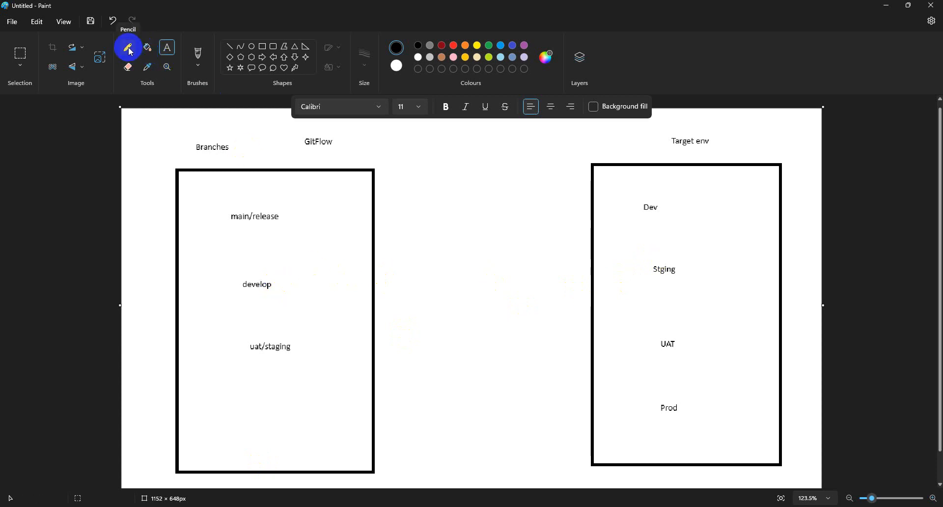
{"action": "left_click", "coordinate": [235, 49]}
{"action": "mouse_move", "coordinate": [278, 286]}
{"action": "left_mouse_down"}
{"action": "mouse_move", "coordinate": [502, 259]}
{"action": "mouse_move", "coordinate": [640, 210]}
{"action": "left_mouse_up"}
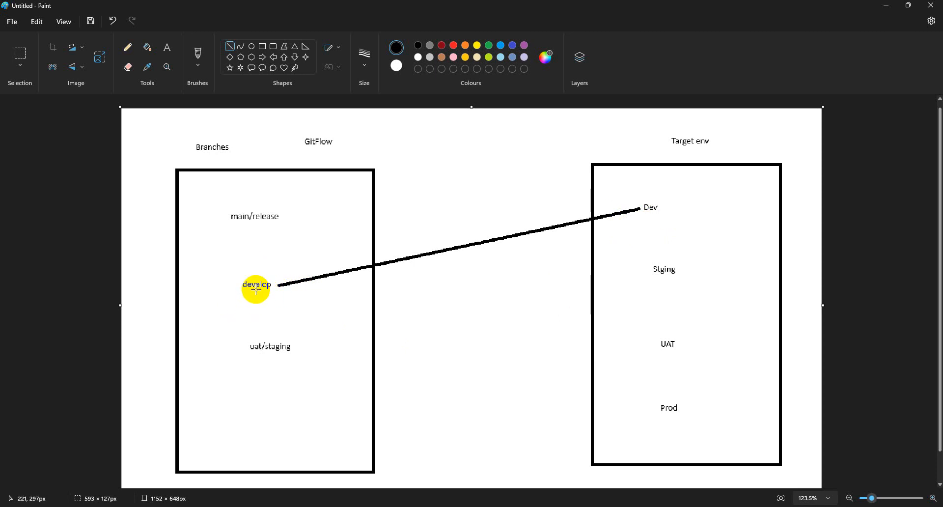
{"action": "left_click_drag", "start_coordinate": [256, 287], "coordinate": [266, 346]}
- Add the text label "PR" beside the line between develop and uat/staging
{"action": "left_click", "coordinate": [170, 65]}
{"action": "left_click", "coordinate": [167, 47]}
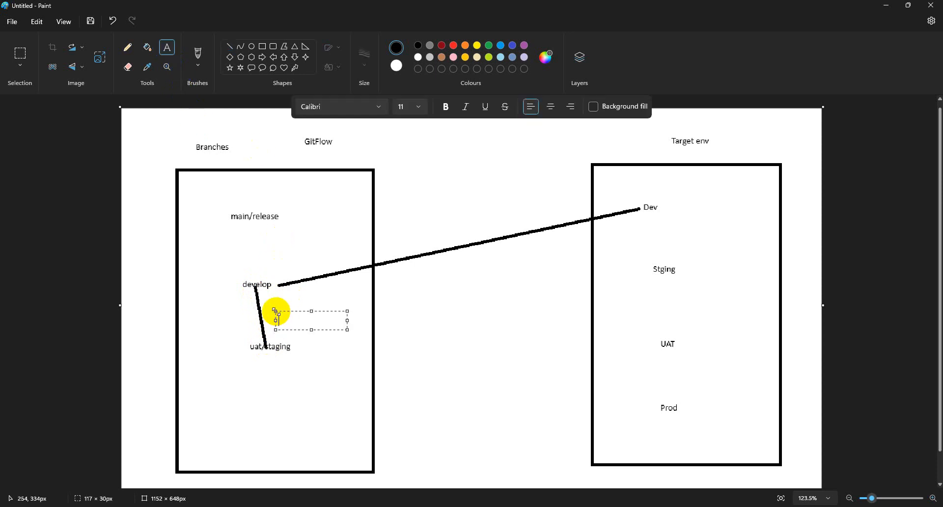
{"action": "key", "text": "Caps_Lock"}
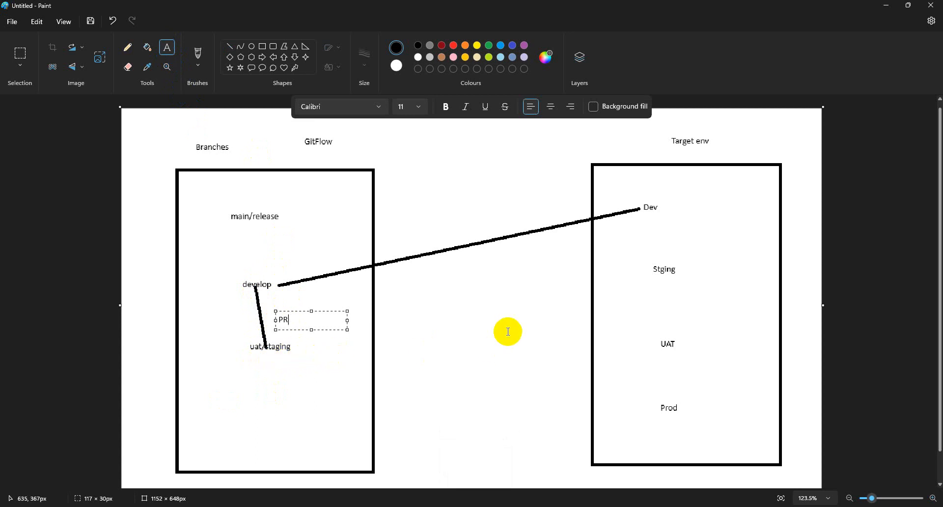
- Switch back to Azure DevOps and create a branch named uat based on Development
{"action": "mouse_move", "coordinate": [168, 506]}
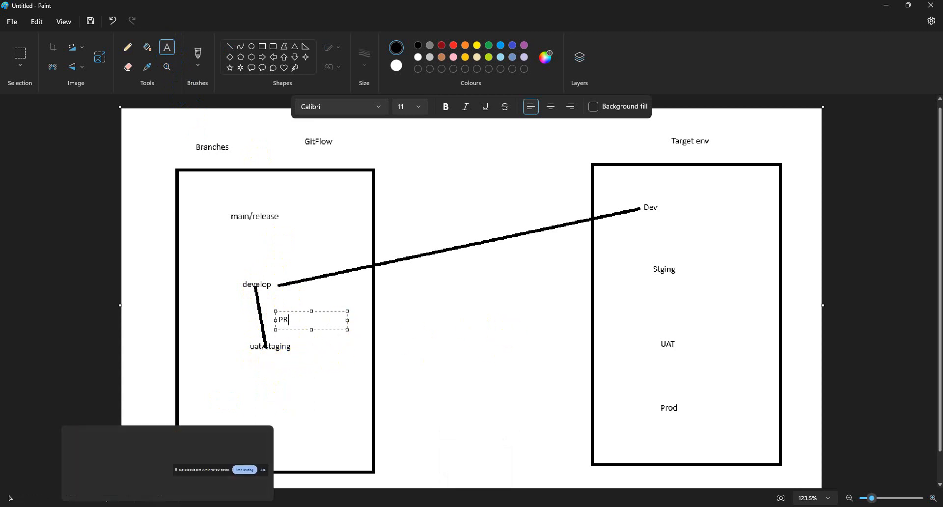
{"action": "left_click", "coordinate": [139, 482]}
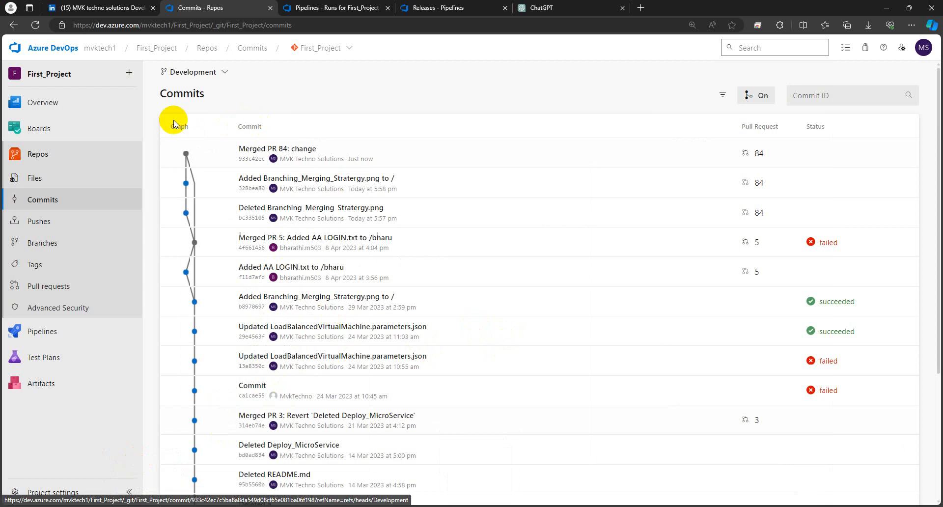
{"action": "left_click", "coordinate": [224, 72]}
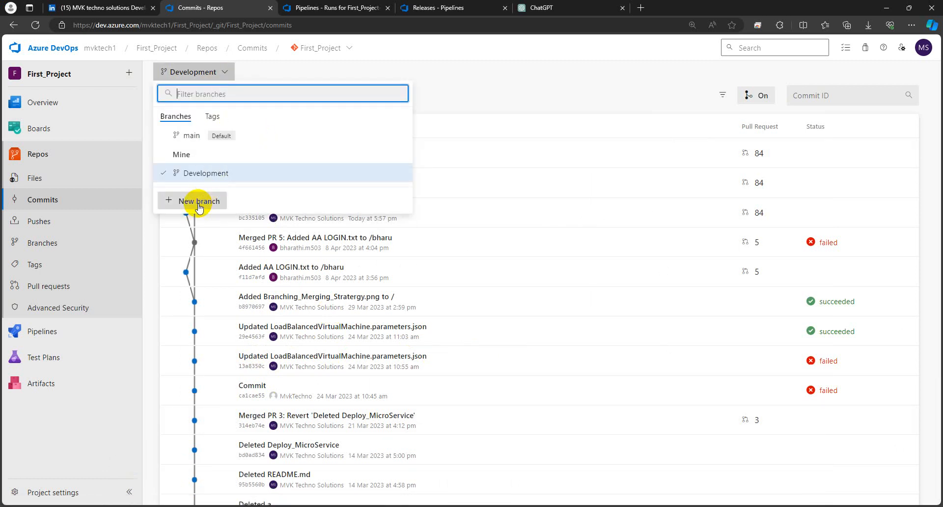
{"action": "left_click", "coordinate": [199, 202]}
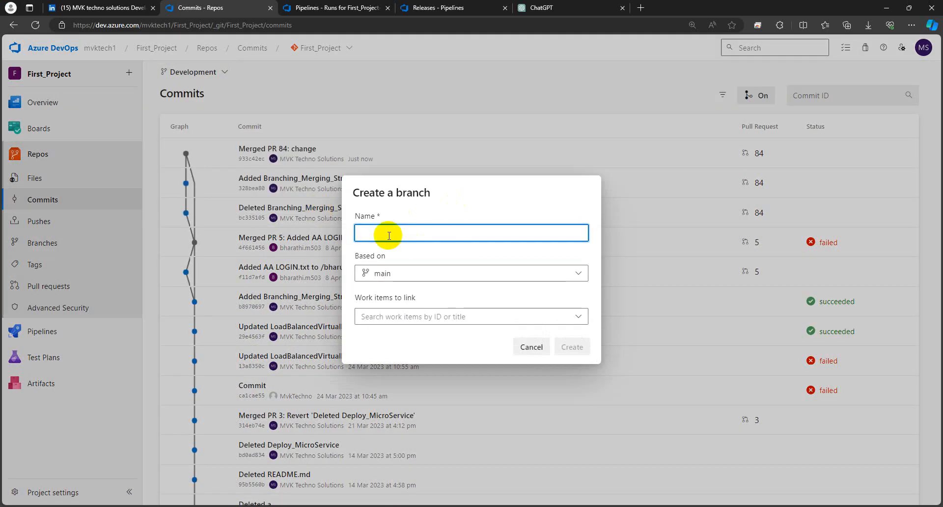
{"action": "left_click", "coordinate": [393, 274]}
{"action": "left_click", "coordinate": [405, 373]}
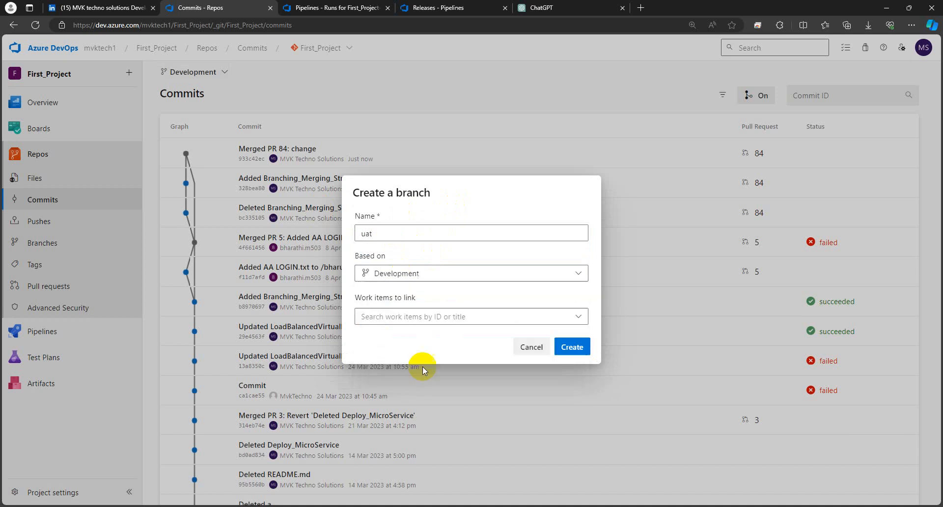
{"action": "left_click", "coordinate": [570, 346]}
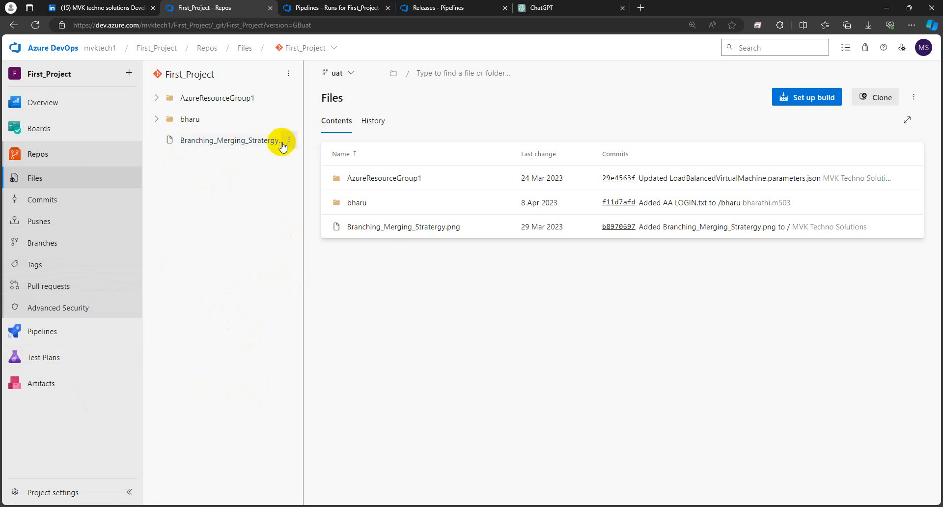
- Delete Branching_Merging_Stratergy.png from the uat branch and commit the deletion
{"action": "left_click", "coordinate": [289, 141]}
{"action": "left_click", "coordinate": [227, 197]}
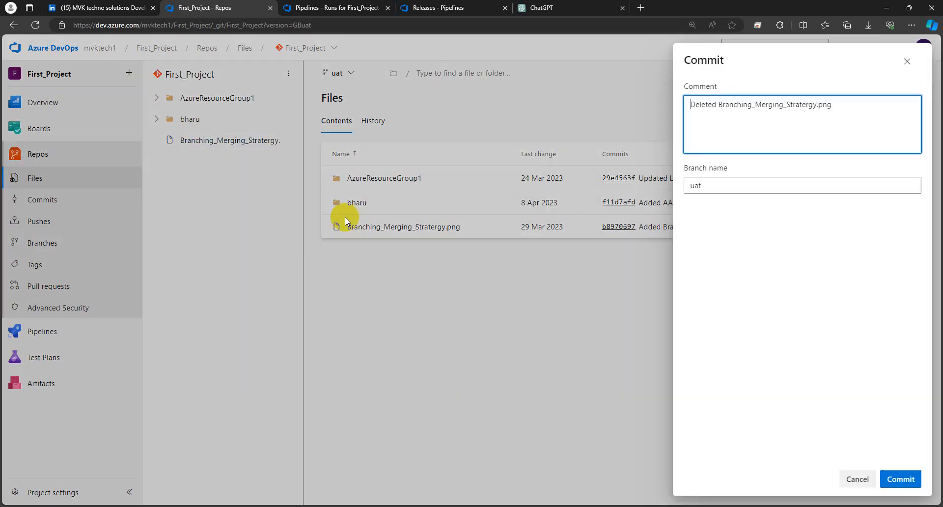
{"action": "left_click", "coordinate": [900, 479]}
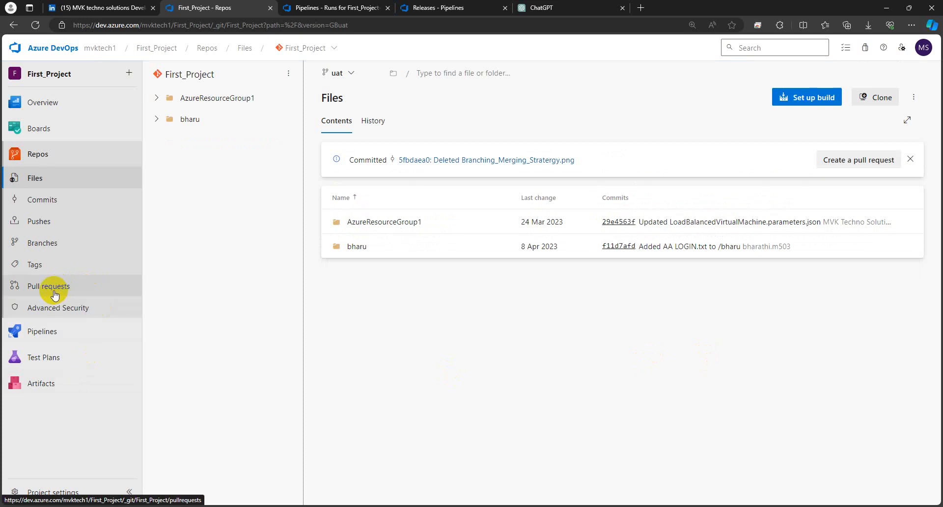
- Try to set up a pull request from Development into uat
{"action": "left_click", "coordinate": [858, 162]}
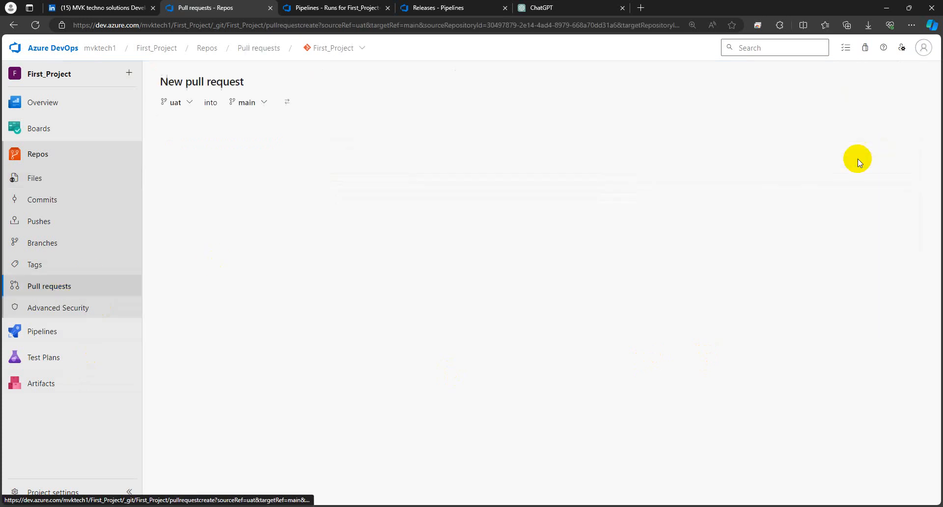
{"action": "left_click", "coordinate": [255, 111]}
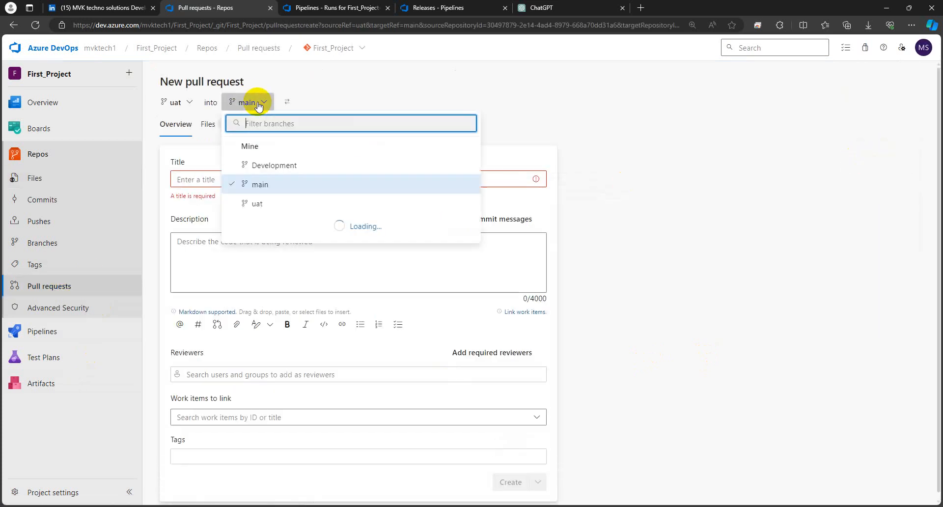
{"action": "left_click", "coordinate": [190, 102]}
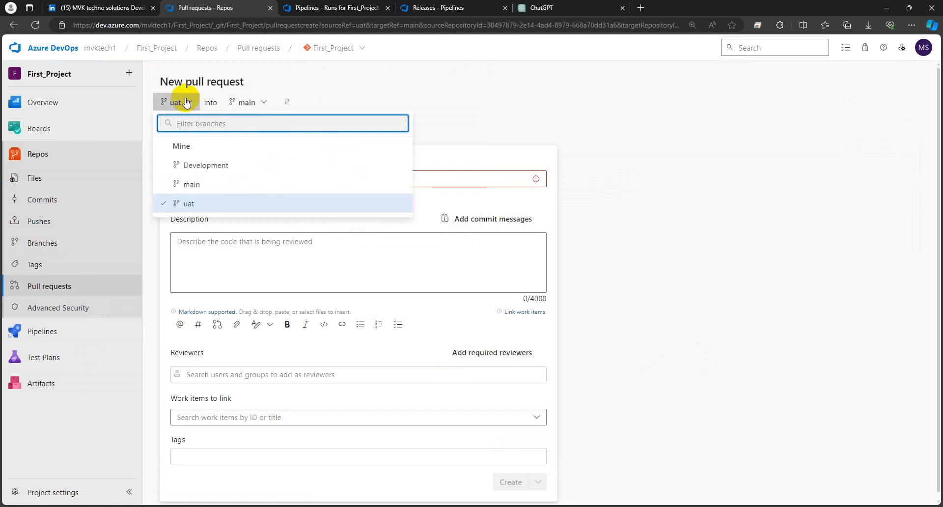
{"action": "left_click", "coordinate": [197, 167]}
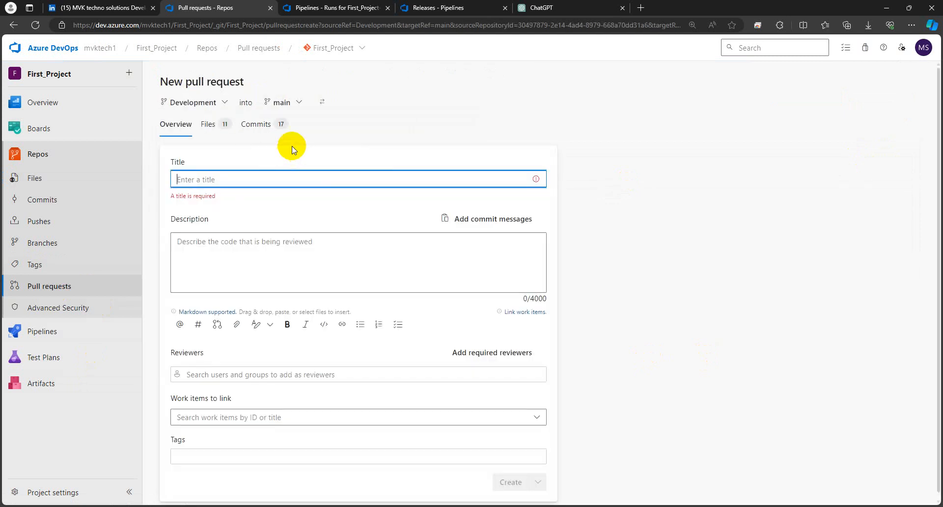
{"action": "left_click", "coordinate": [298, 103]}
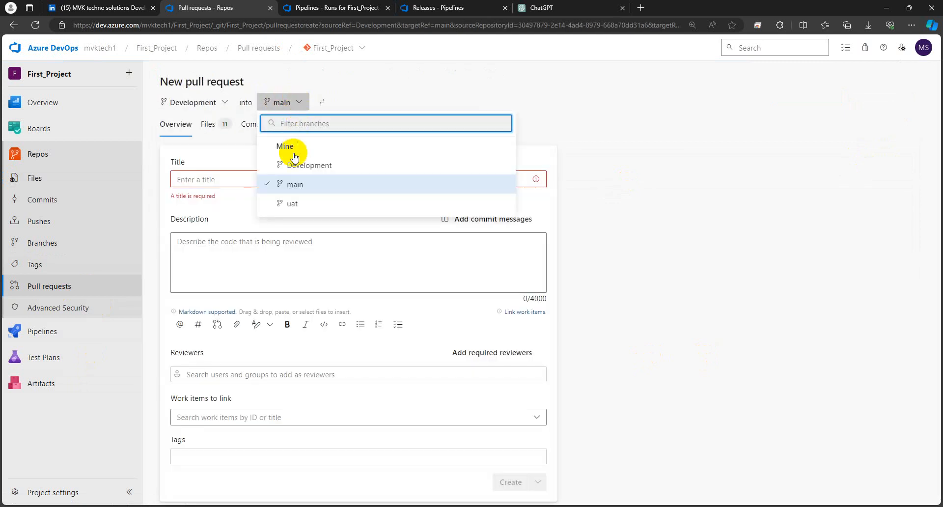
{"action": "left_click", "coordinate": [290, 204]}
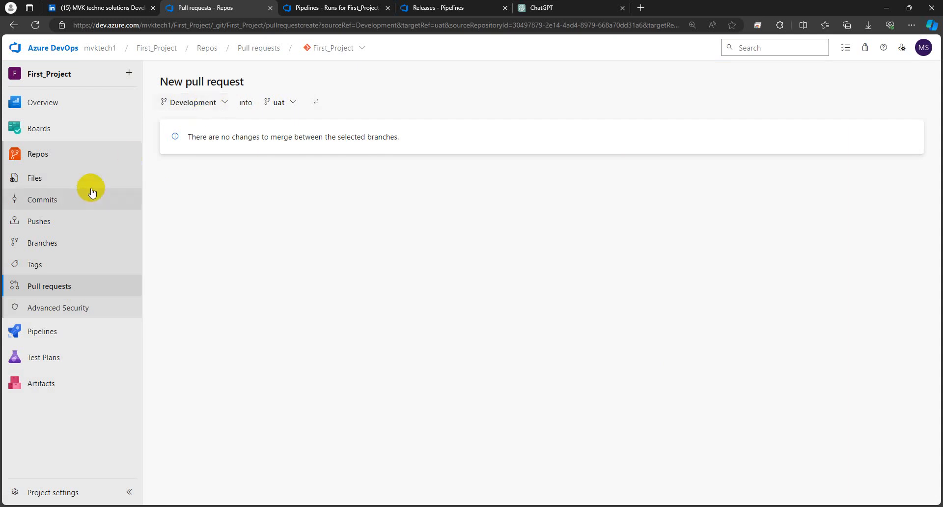
{"action": "left_click", "coordinate": [217, 104]}
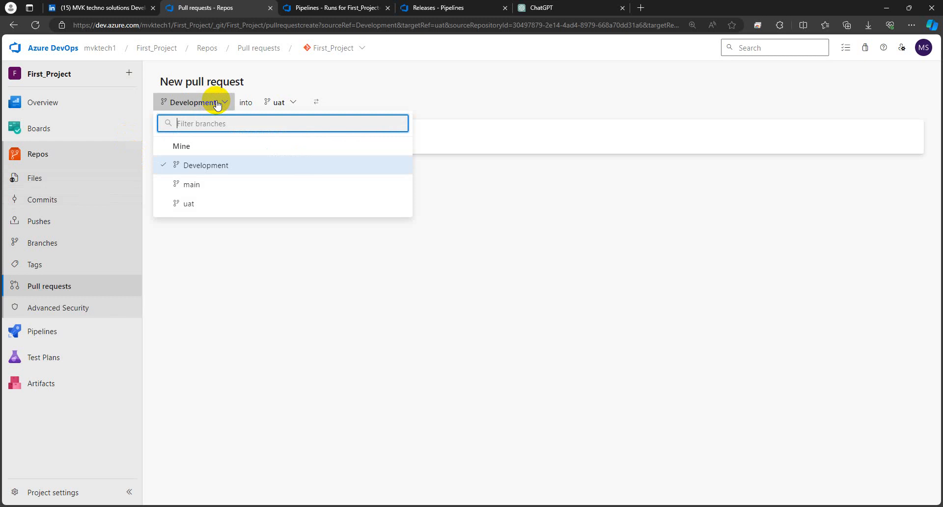
{"action": "left_click", "coordinate": [319, 309]}
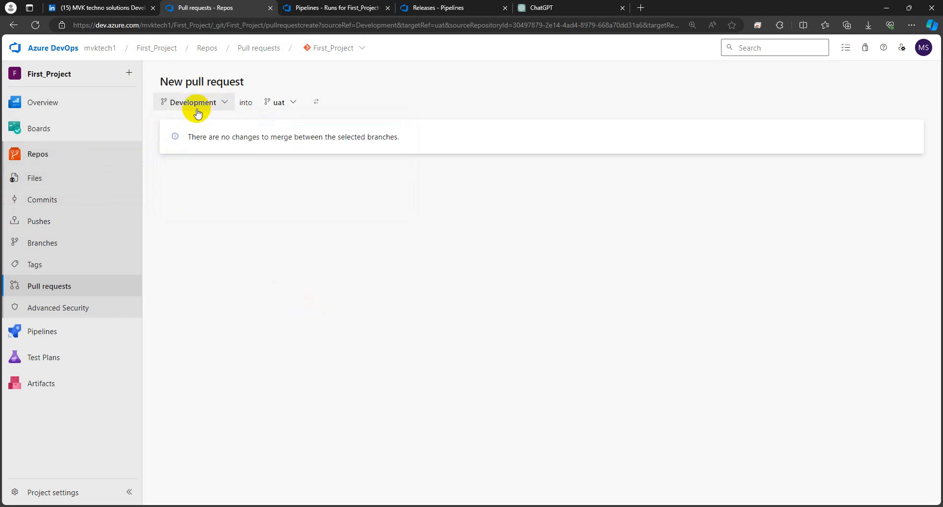
- In the Development branch, delete the download instruction text on line 2 of AA LOGIN.txt in the bharu folder and commit the change
{"action": "left_click", "coordinate": [83, 177]}
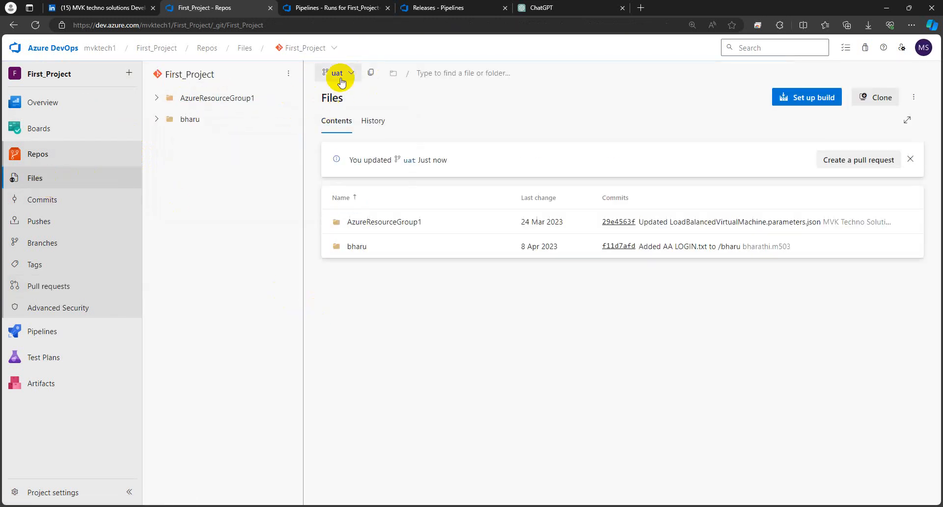
{"action": "left_click", "coordinate": [338, 73]}
{"action": "left_click", "coordinate": [369, 173]}
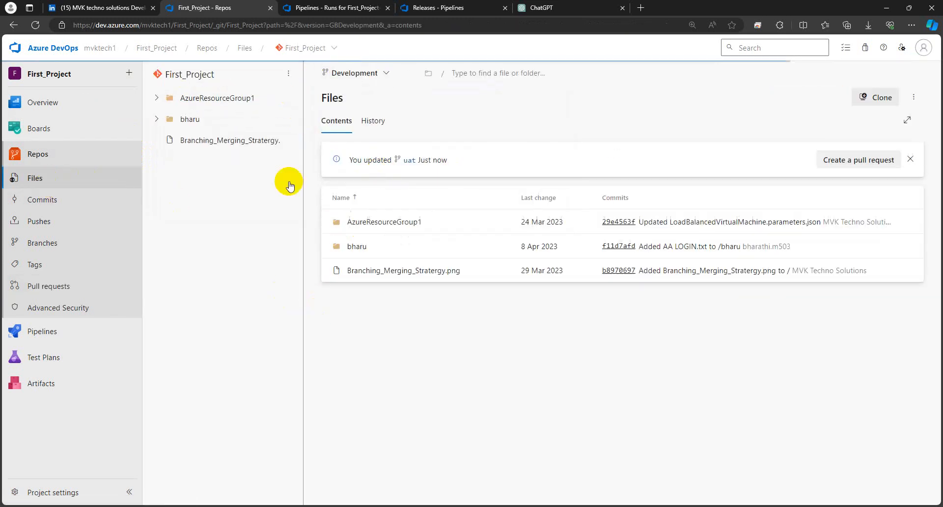
{"action": "left_click", "coordinate": [191, 119]}
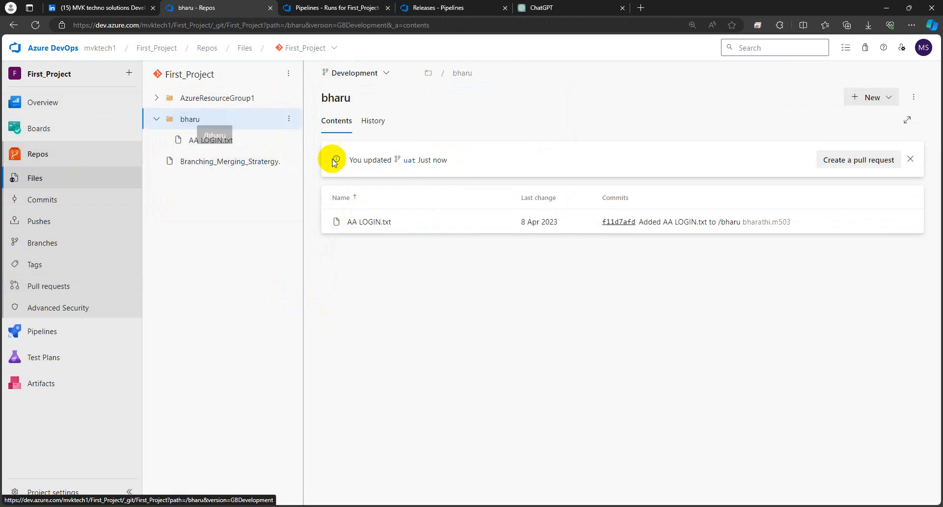
{"action": "left_click", "coordinate": [376, 220]}
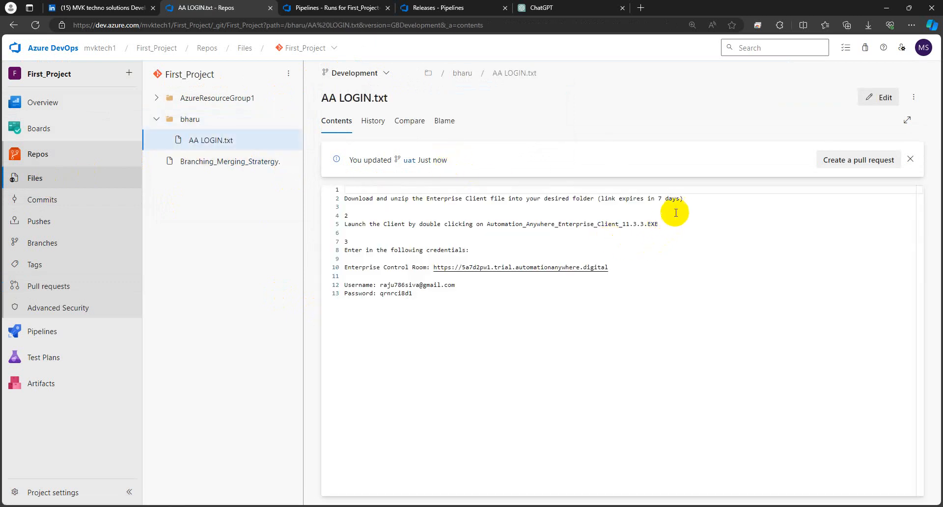
{"action": "left_click", "coordinate": [865, 95]}
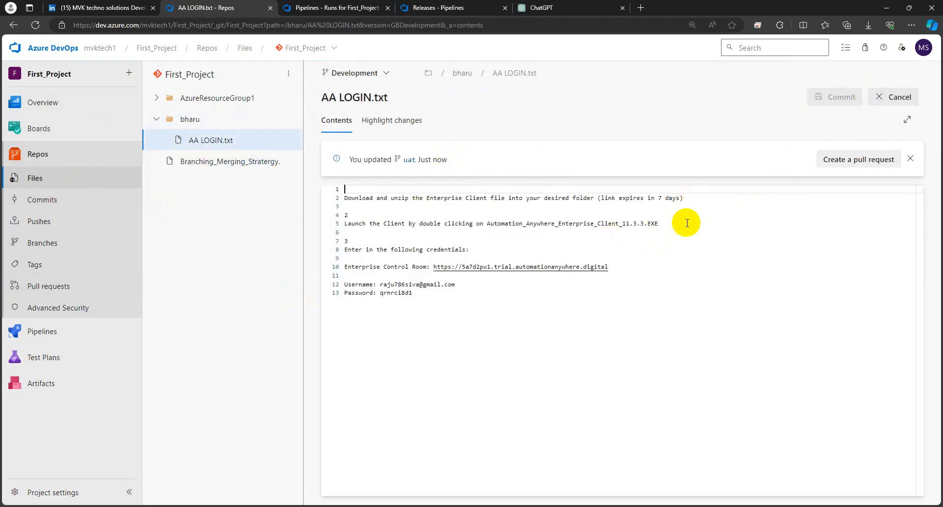
{"action": "left_click", "coordinate": [326, 196]}
{"action": "key", "text": "Delete"}
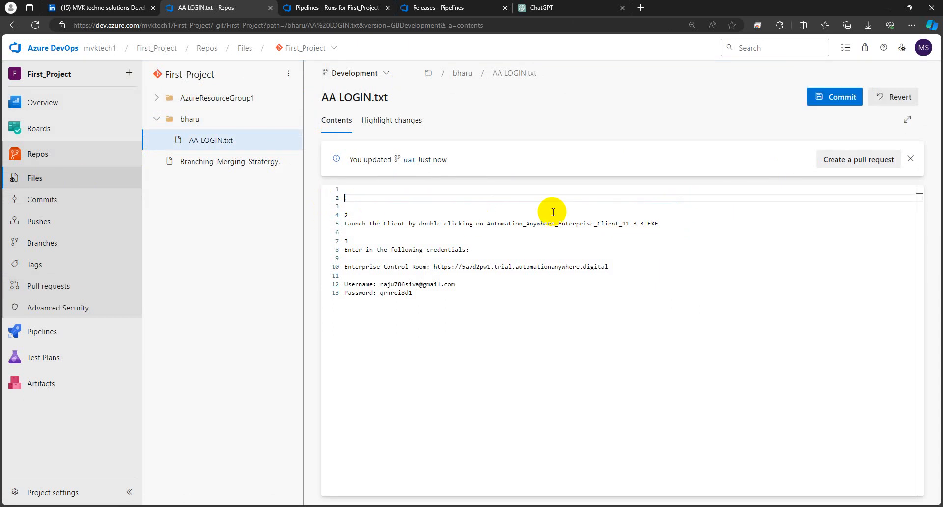
{"action": "left_click", "coordinate": [835, 101]}
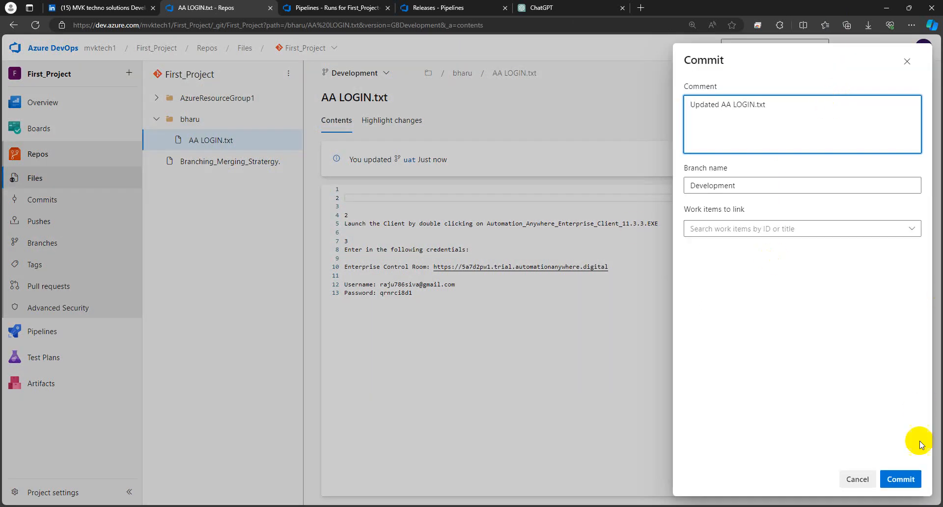
{"action": "left_click", "coordinate": [901, 478]}
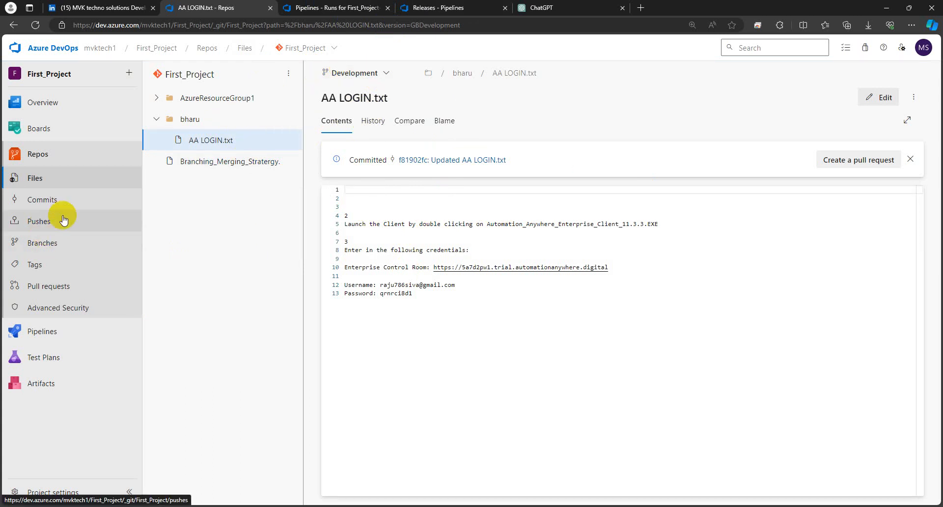
- Check AA LOGIN.txt on the uat branch and create a pull request from Development into uat titled "Updated AA LOGIN.txt"
{"action": "left_click", "coordinate": [339, 74]}
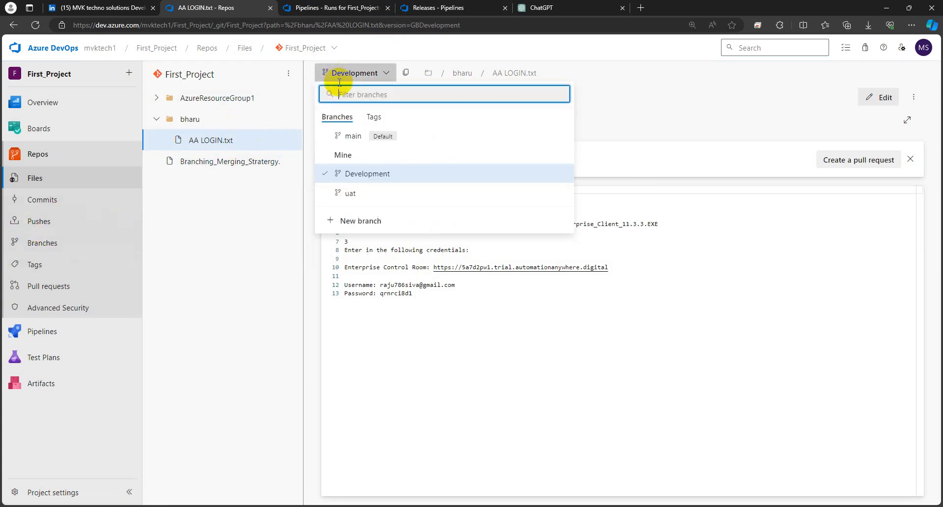
{"action": "left_click", "coordinate": [351, 192]}
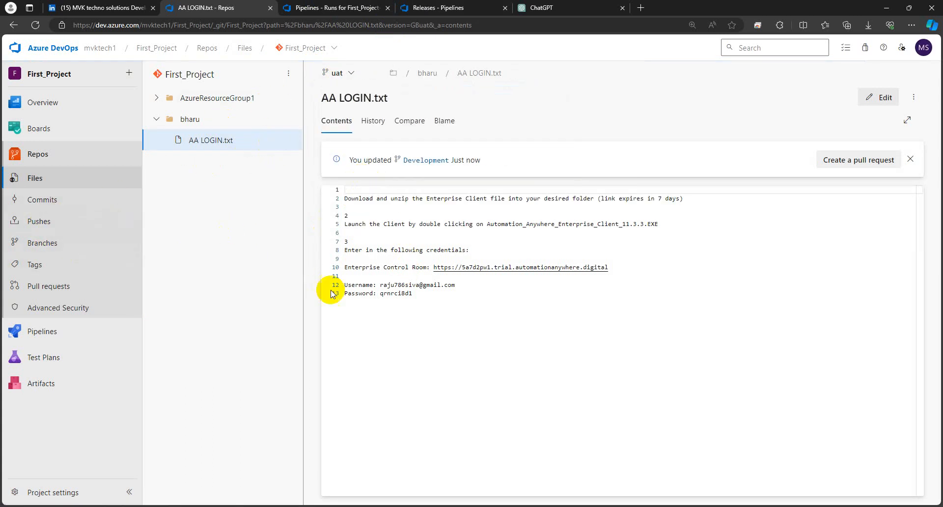
{"action": "left_click", "coordinate": [835, 159]}
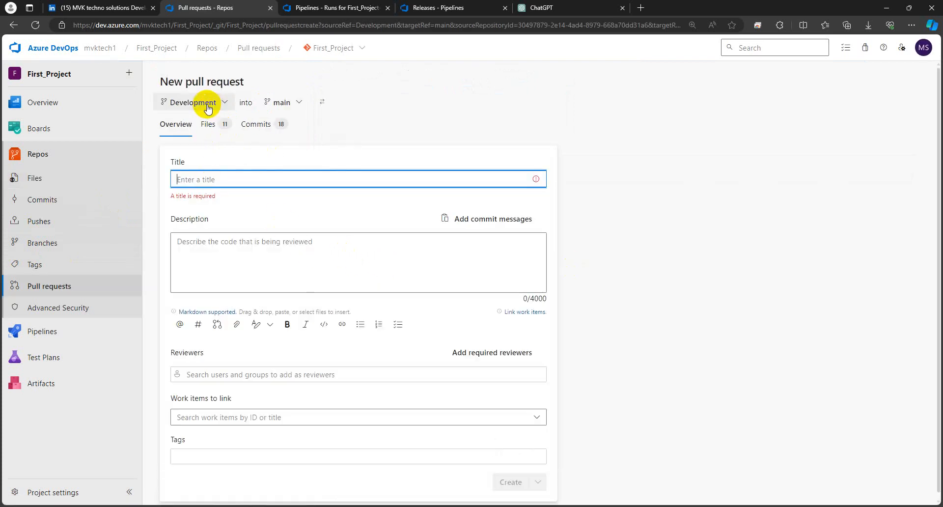
{"action": "left_click", "coordinate": [289, 102]}
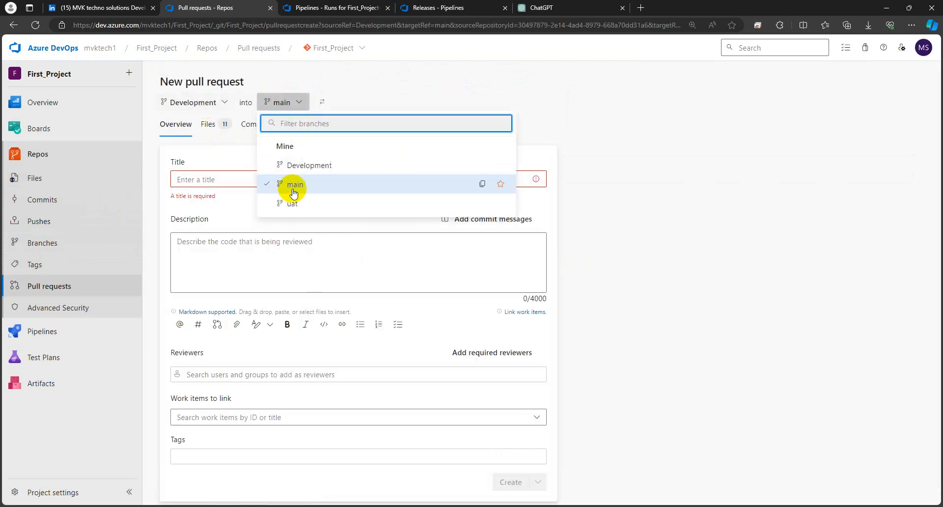
{"action": "left_click", "coordinate": [288, 202]}
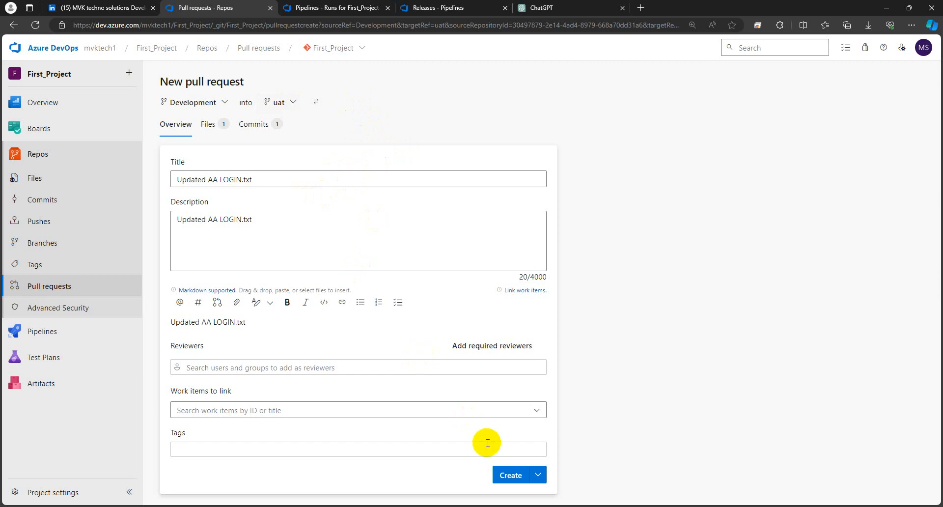
{"action": "left_click", "coordinate": [510, 476]}
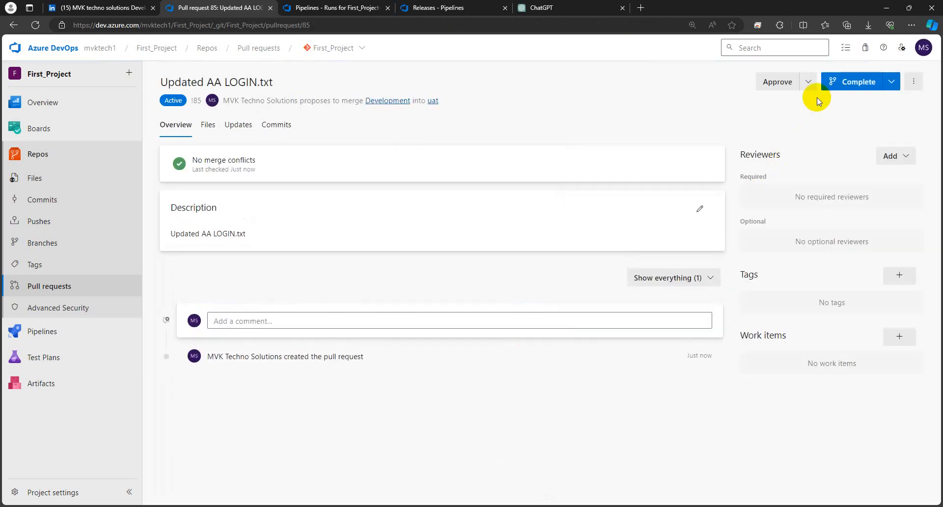
- Complete the pull request with a no-fast-forward merge, keeping the Development branch after merging
{"action": "left_click", "coordinate": [846, 83]}
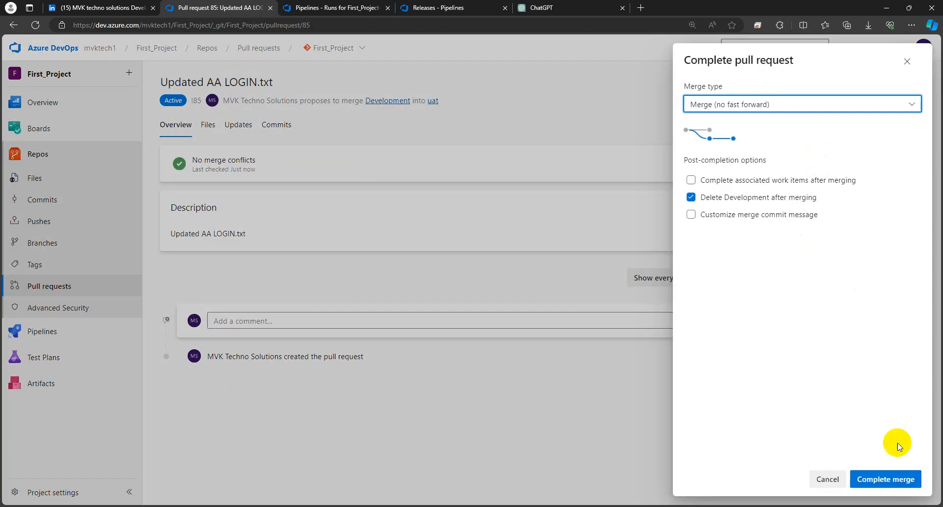
{"action": "left_click", "coordinate": [691, 197]}
{"action": "left_click", "coordinate": [880, 476]}
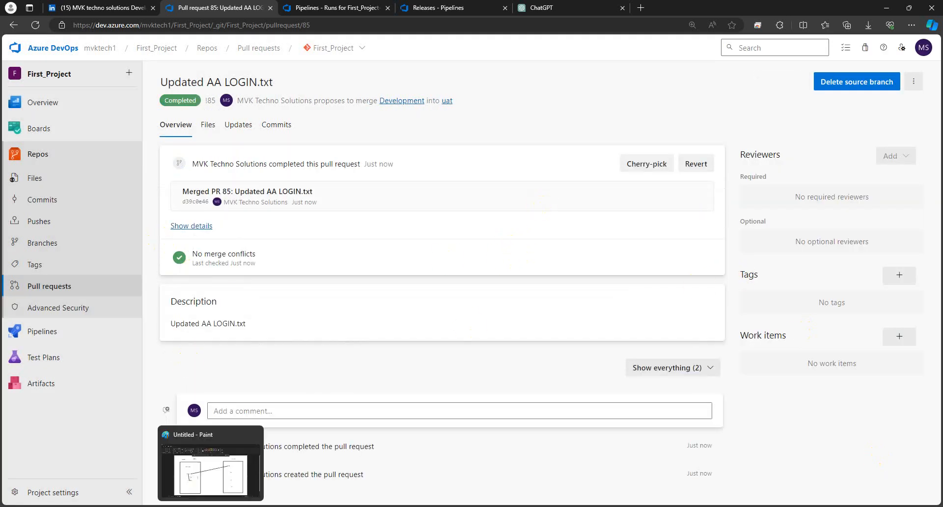
- Switch to Paint and finalize the "PR" text label between develop and uat/staging
{"action": "left_click", "coordinate": [218, 479]}
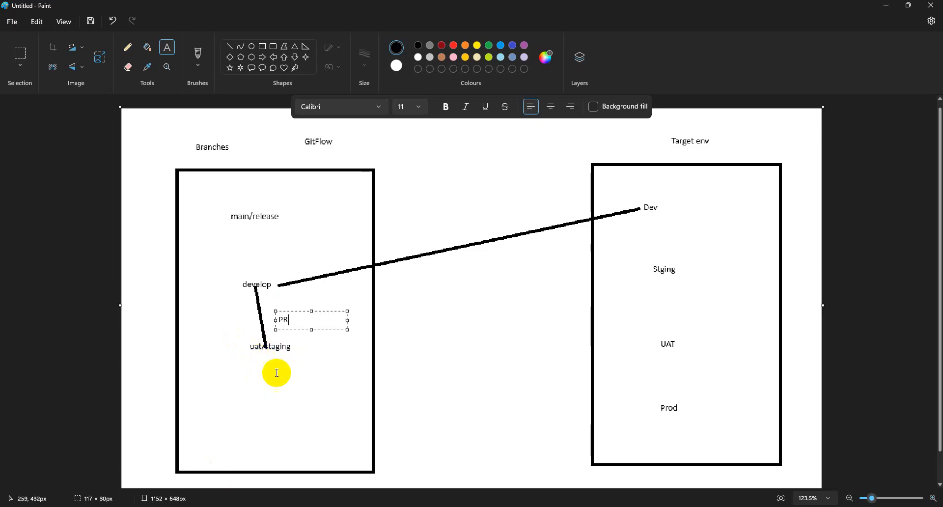
{"action": "left_click", "coordinate": [333, 358]}
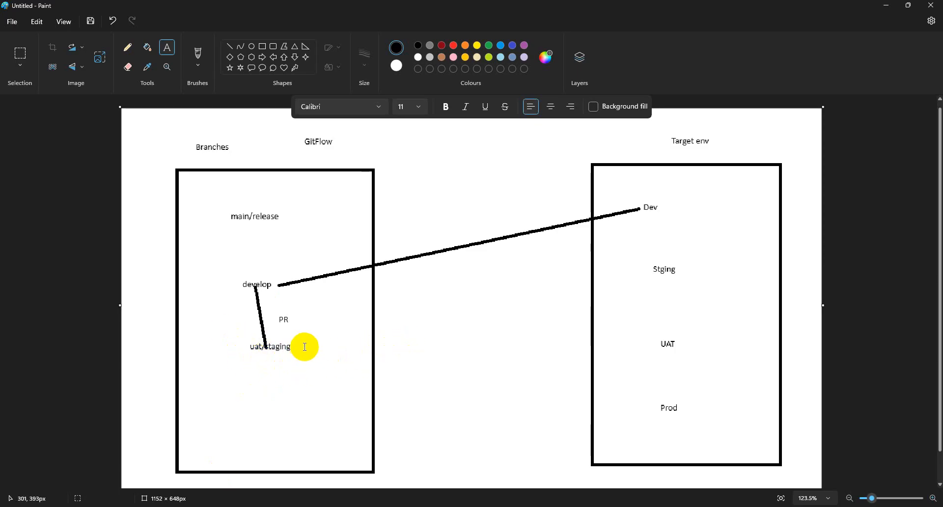